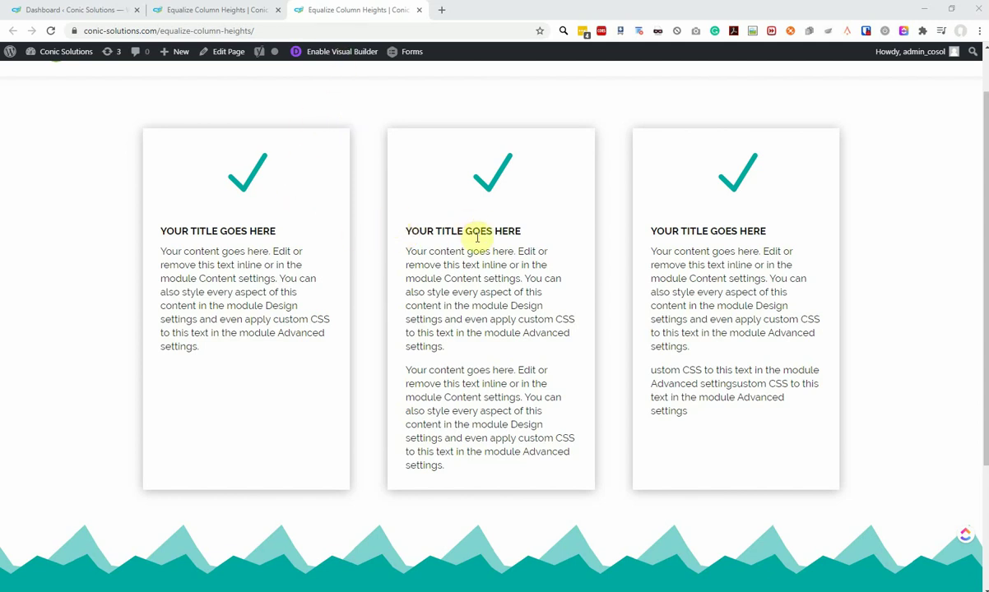
# Step: Inspect the live example's card text, then switch to the Visual Builder tab showing the empty row
pyautogui.moveTo(456, 231); pyautogui.dragTo(744, 279)
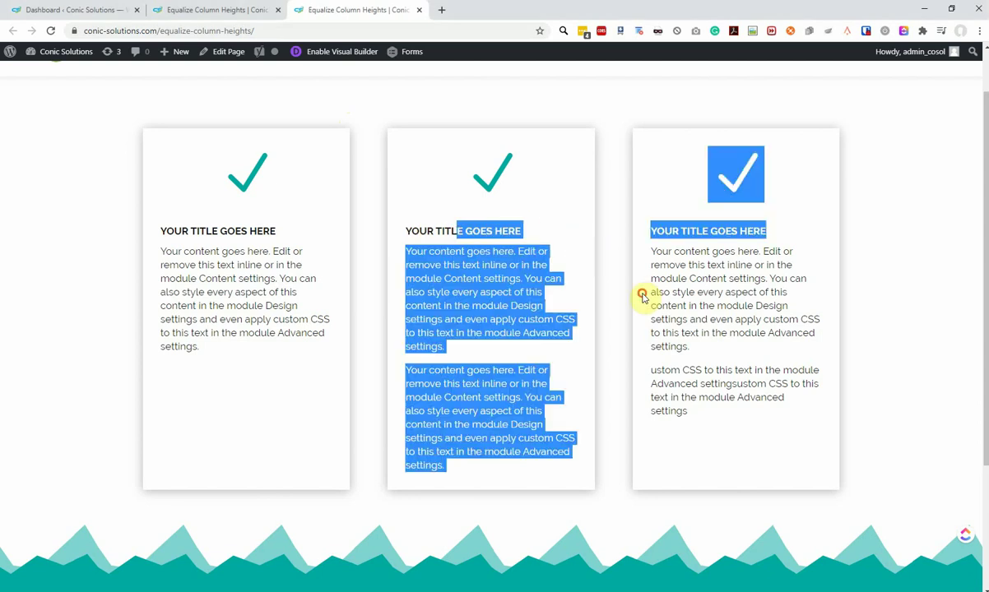
pyautogui.click(672, 331)
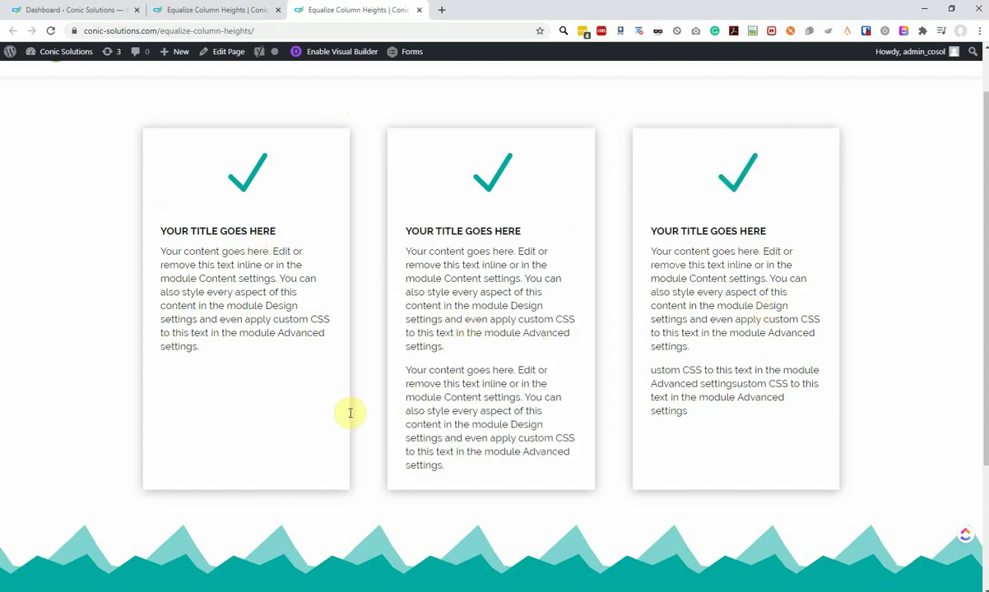
pyautogui.click(201, 9)
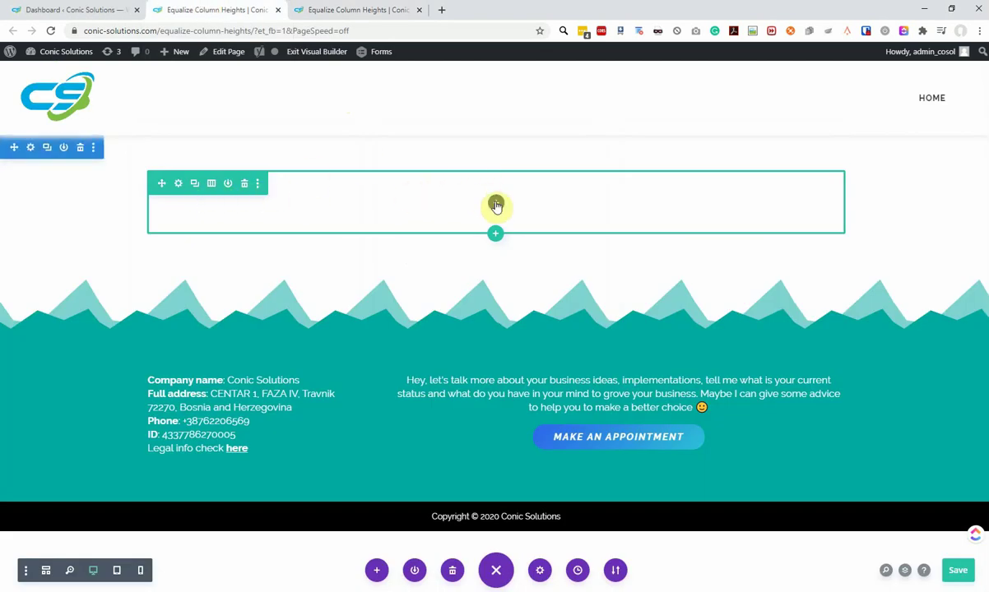
# Step: Give the empty row a three-equal-column layout and open Insert Module for the first column
pyautogui.click(211, 184)
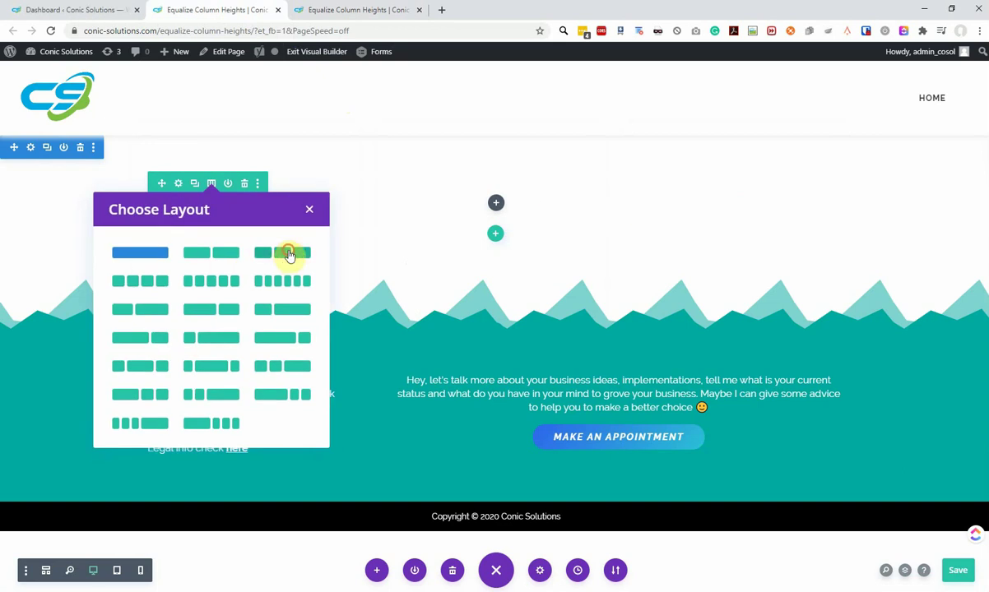
pyautogui.click(288, 255)
pyautogui.click(259, 204)
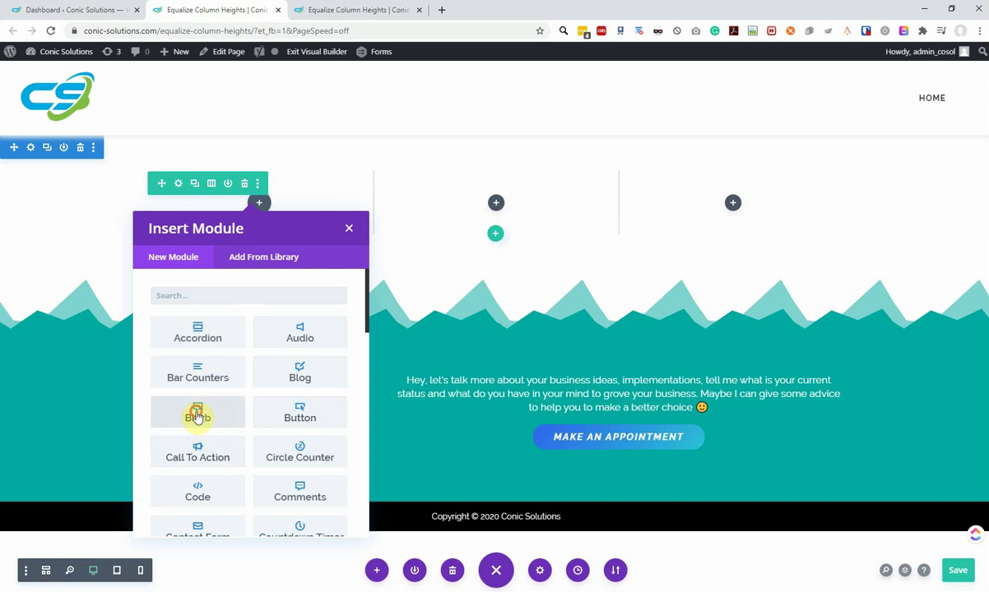
# Step: Insert a Blurb in column one, with Use Icon on and the checkmark icon chosen
pyautogui.click(197, 418)
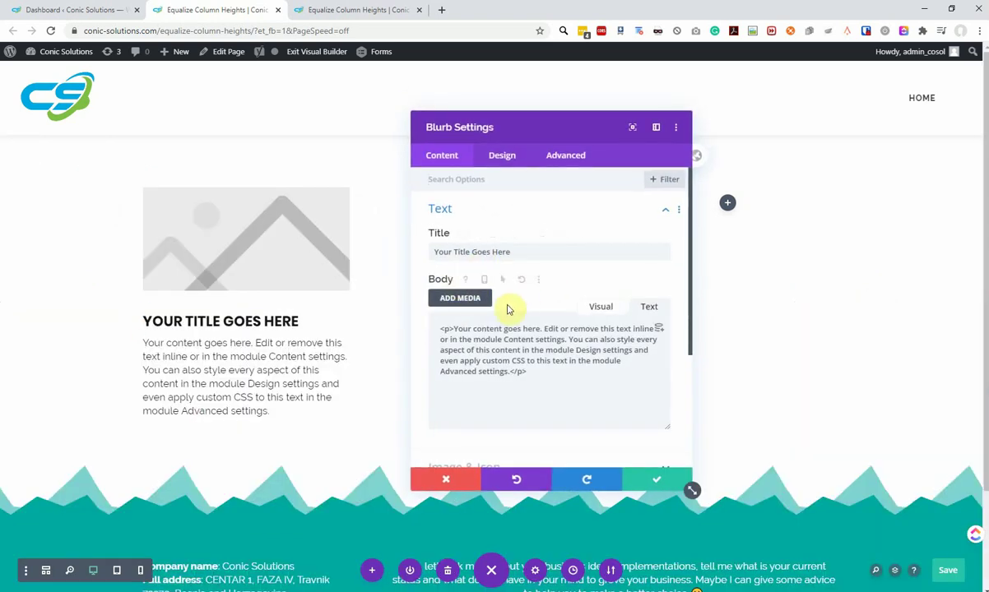
pyautogui.scroll(-1, 512, 317)
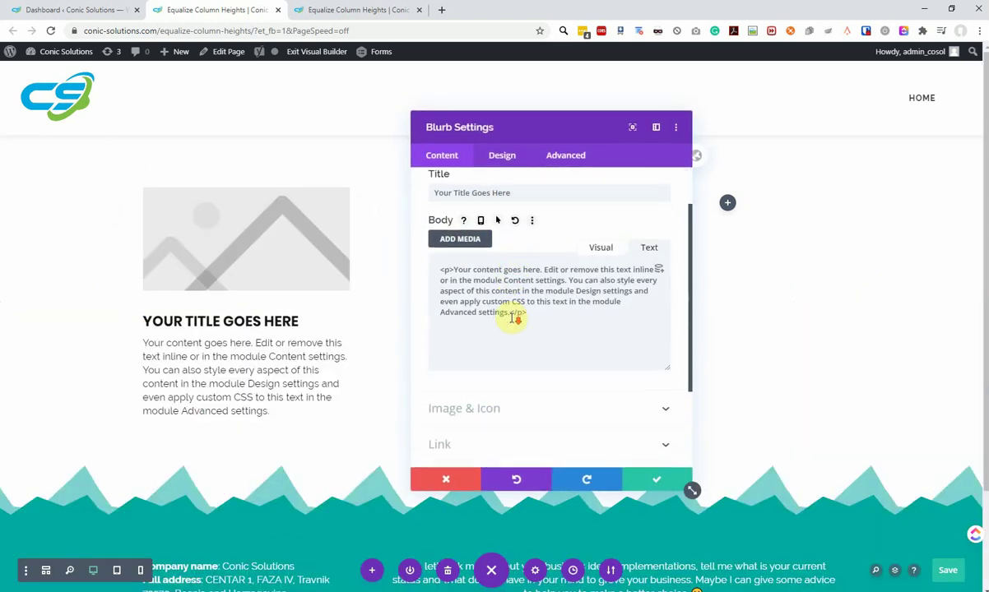
pyautogui.click(484, 414)
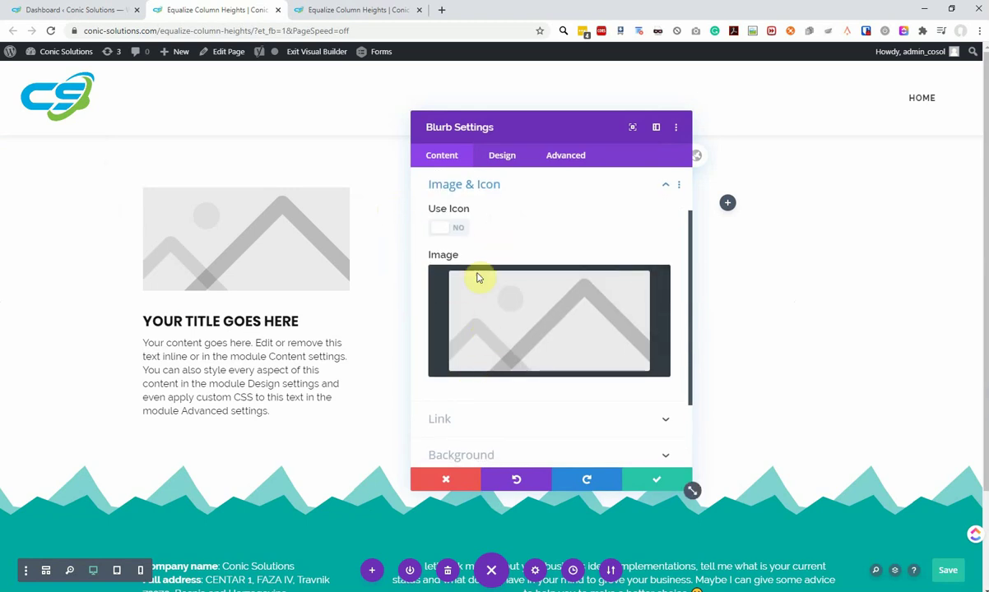
pyautogui.click(445, 231)
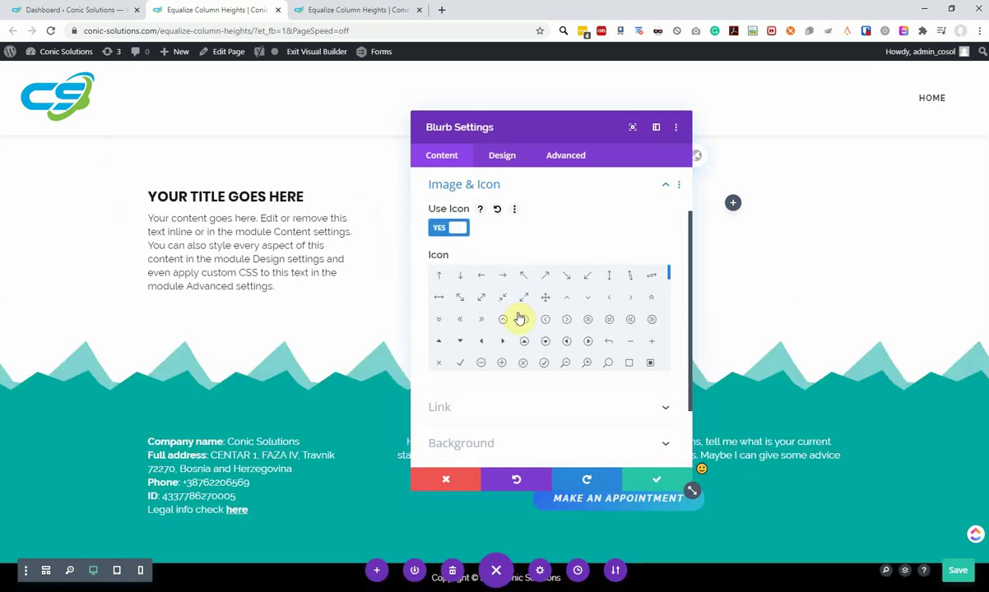
pyautogui.click(462, 365)
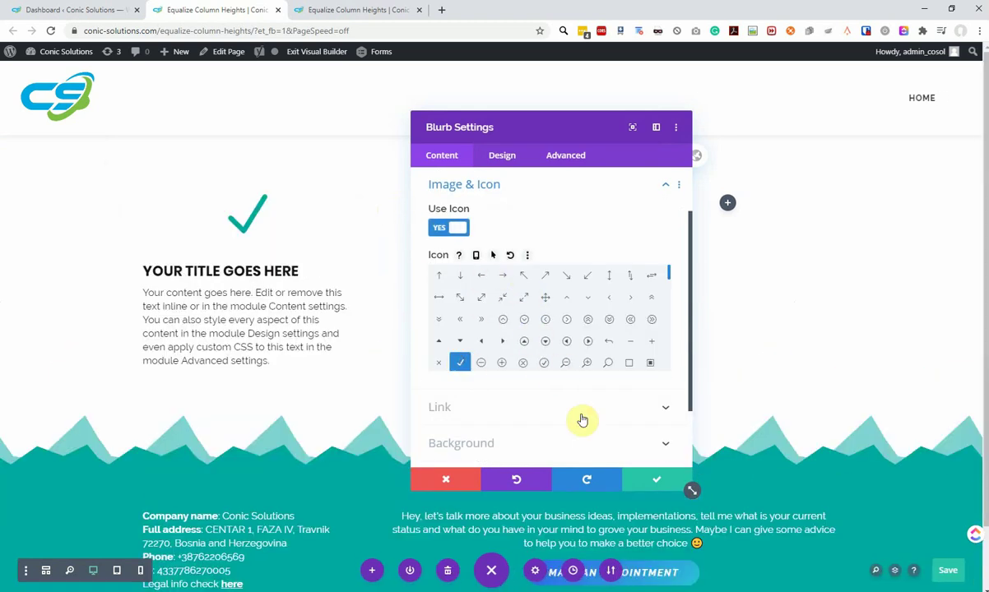
pyautogui.click(466, 186)
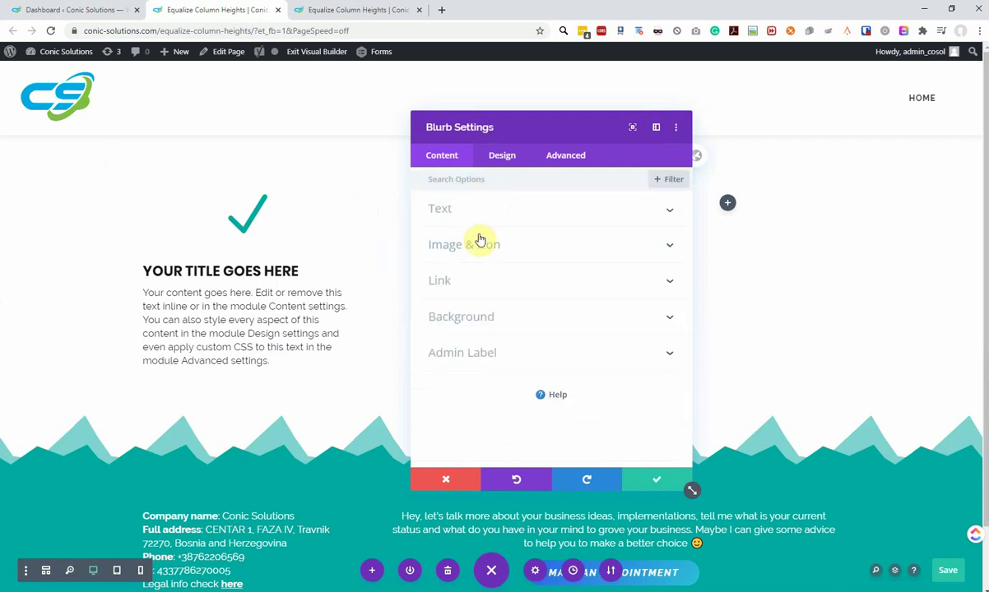
# Step: Give the checkmark blurb 30px padding on every side and the second Box Shadow preset
pyautogui.click(504, 157)
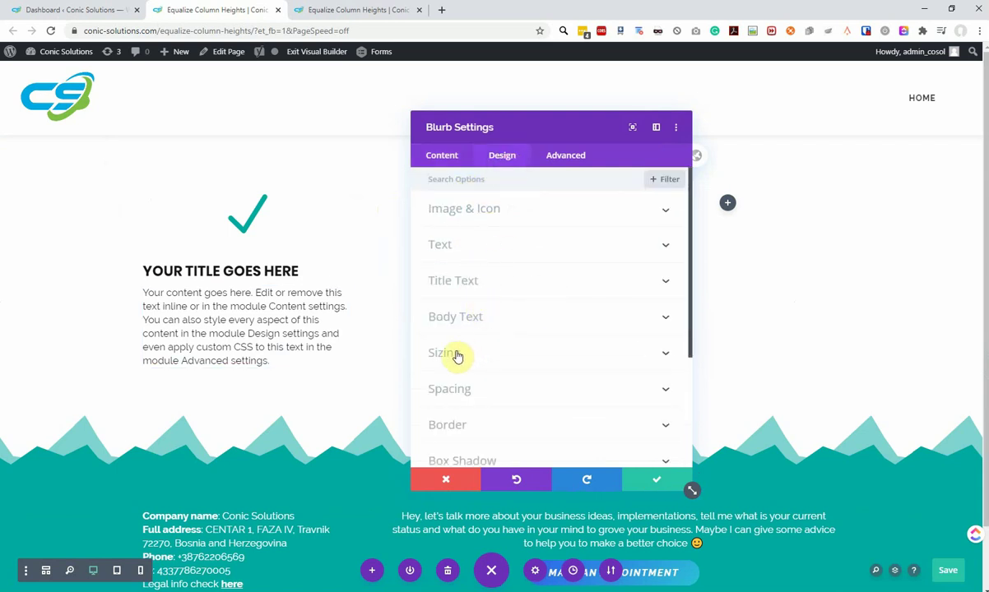
pyautogui.click(475, 390)
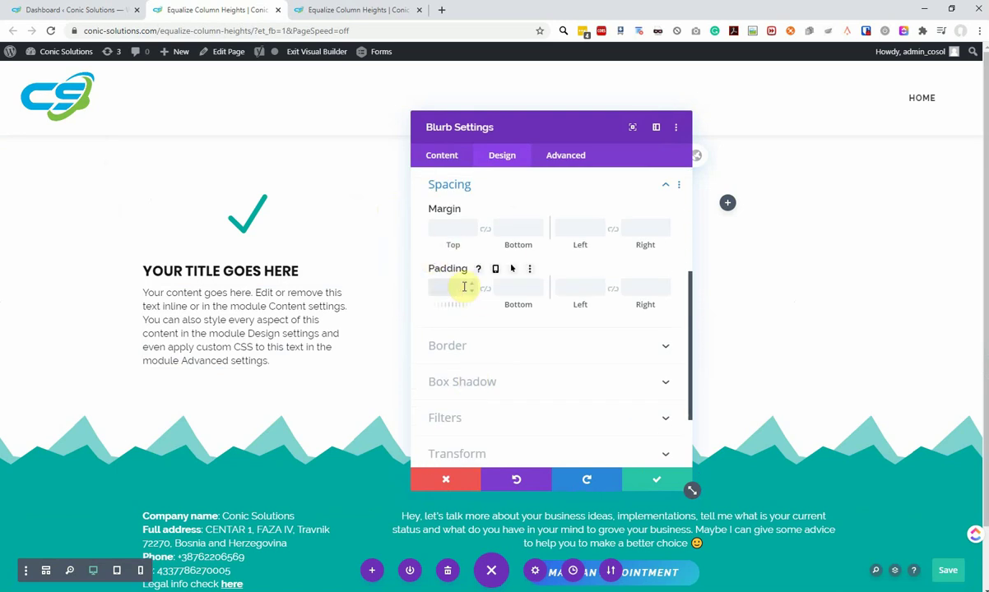
pyautogui.write('30')
pyautogui.press('Tab')
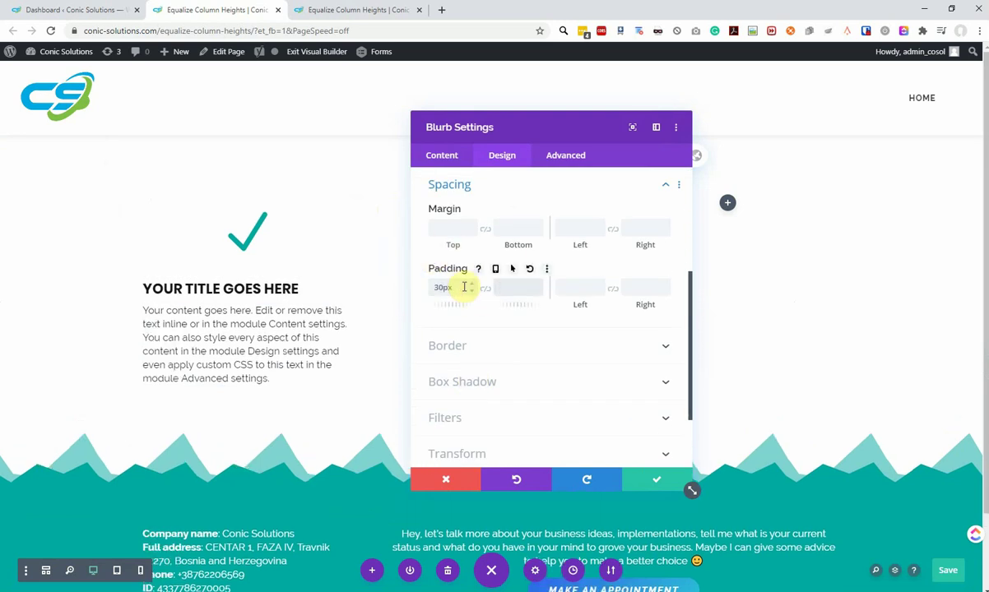
pyautogui.write('30')
pyautogui.press('Tab')
pyautogui.write('30')
pyautogui.press('Tab')
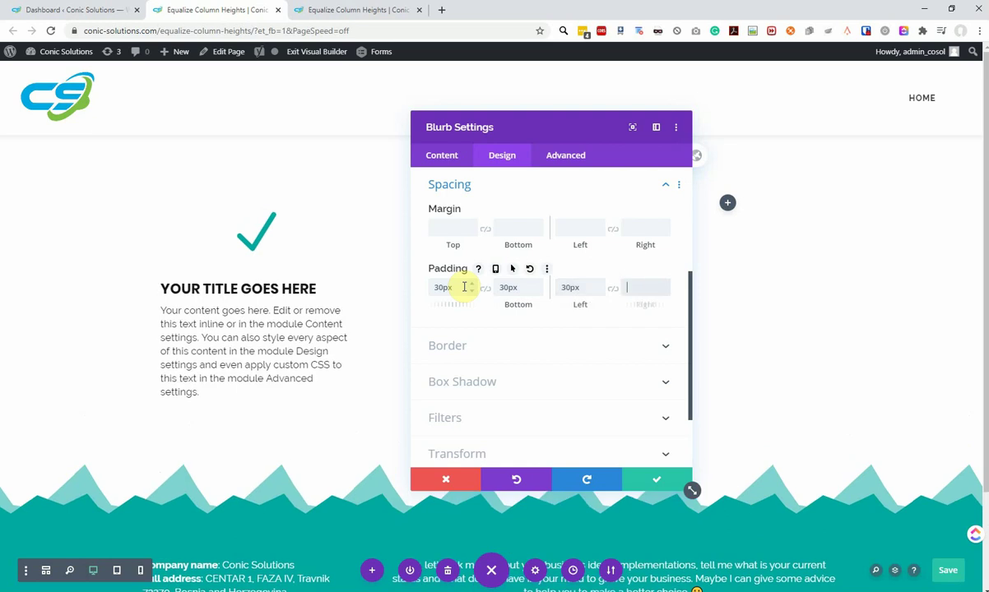
pyautogui.click(453, 383)
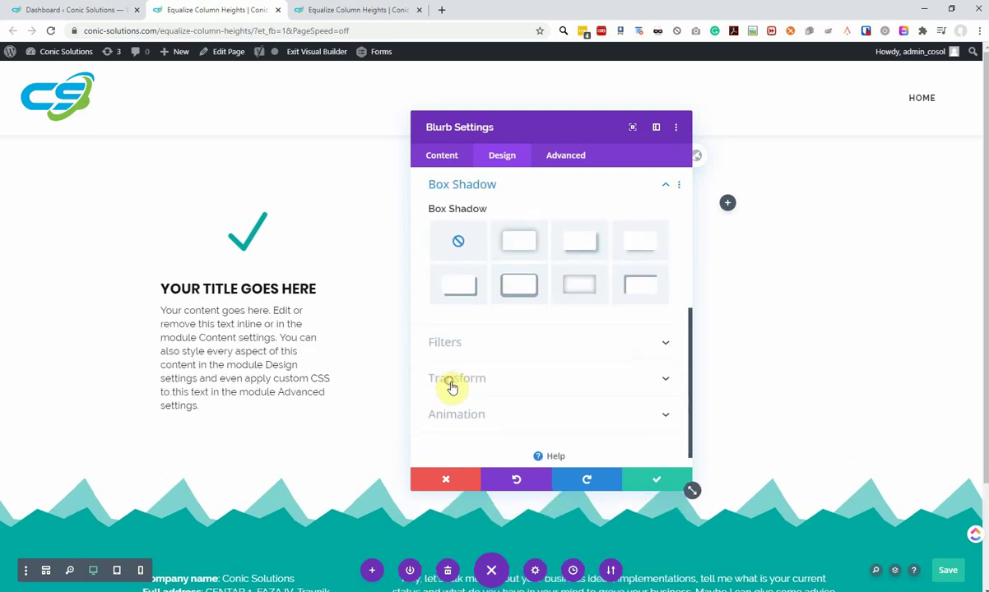
pyautogui.click(511, 245)
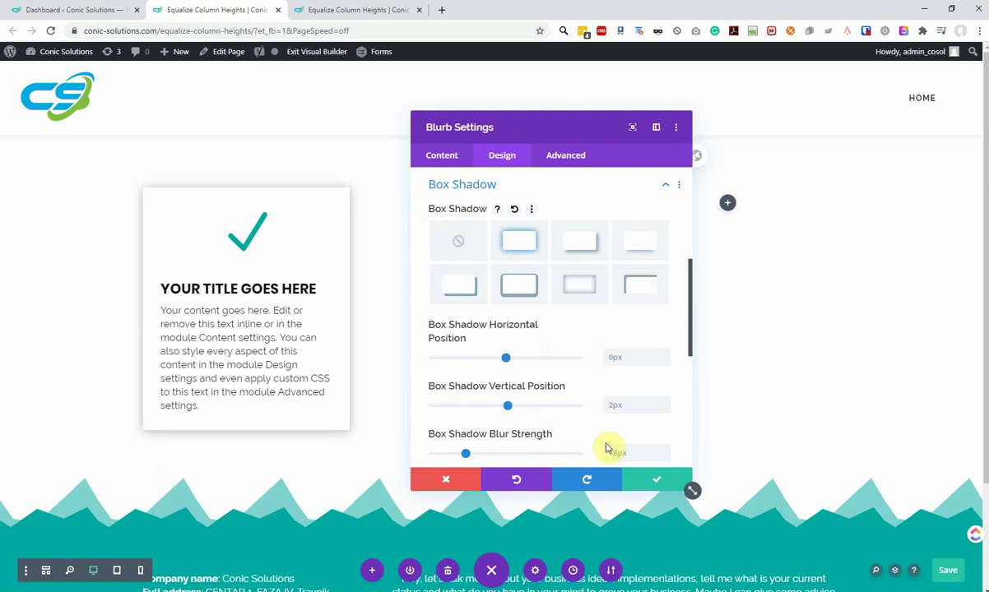
# Step: Save the blurb, place copies in columns two and three, delete the extra copy, and compare with the live page
pyautogui.click(659, 482)
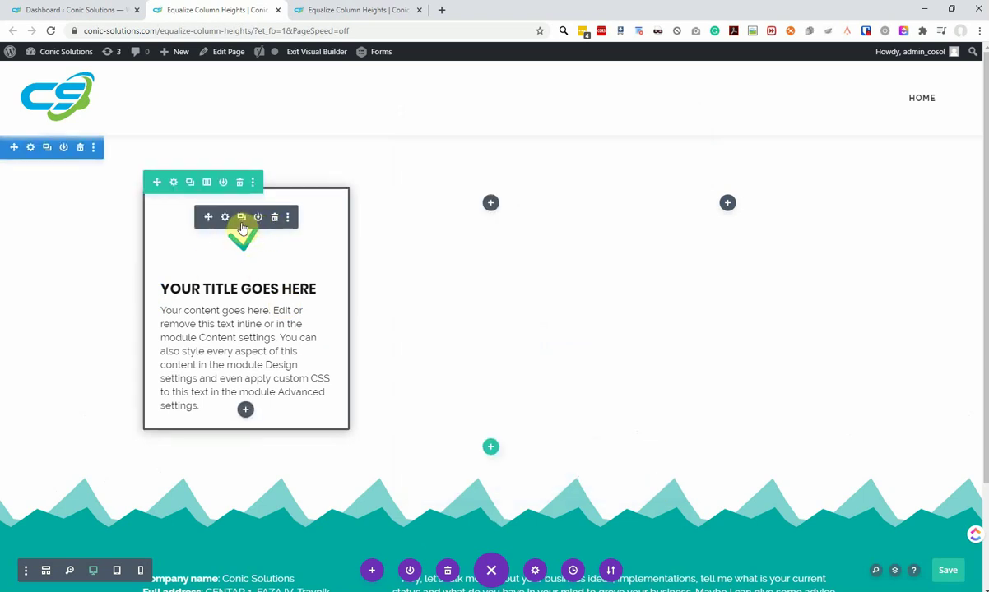
pyautogui.click(241, 218)
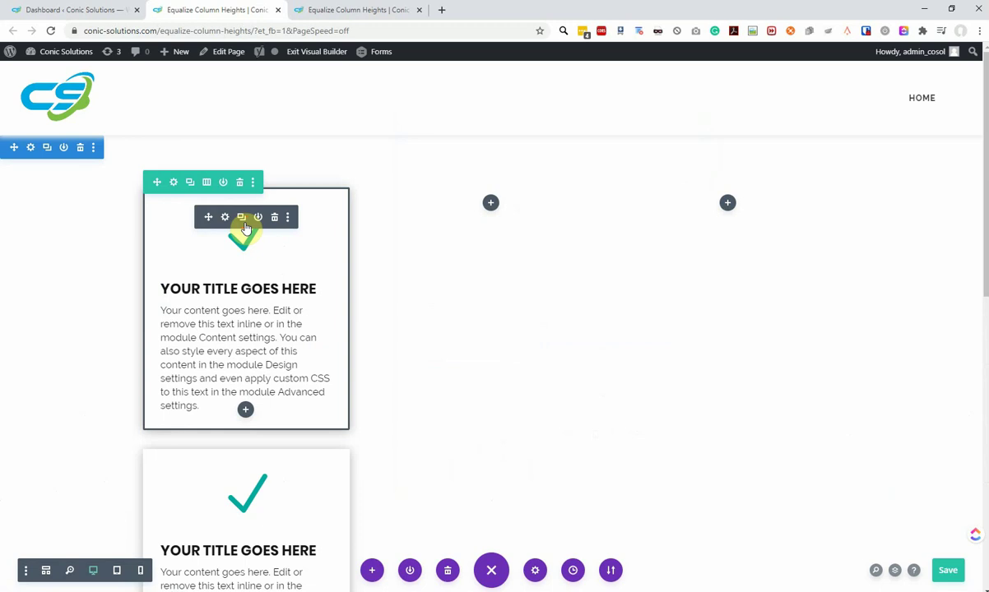
pyautogui.moveTo(212, 216); pyautogui.dragTo(501, 209)
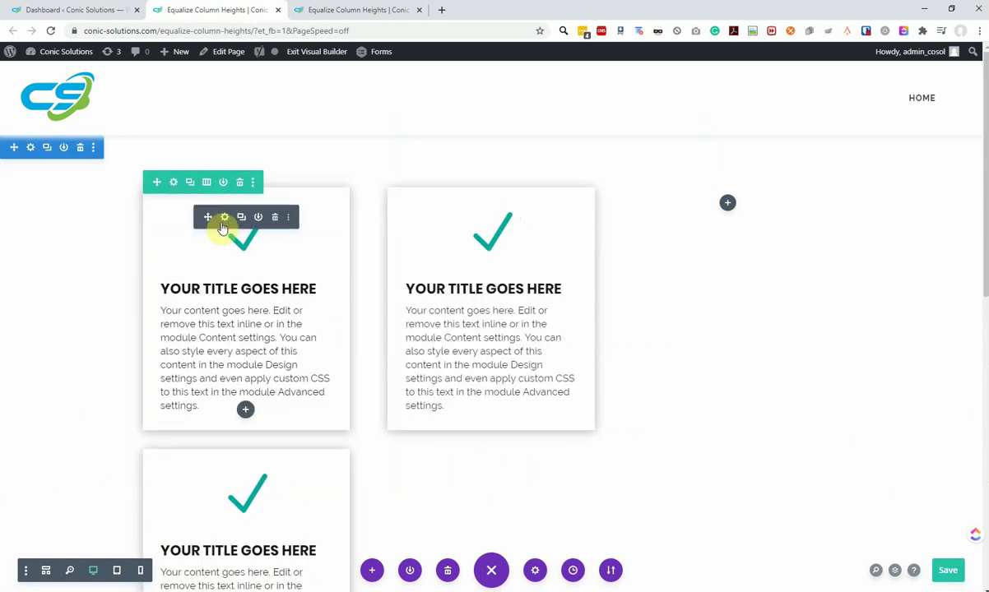
pyautogui.moveTo(211, 217); pyautogui.dragTo(704, 212)
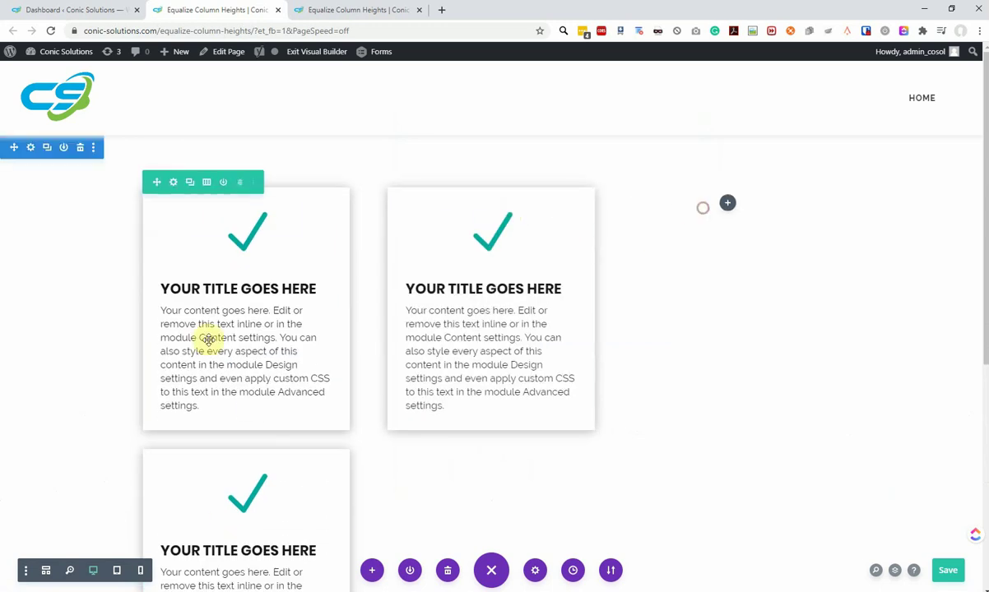
pyautogui.moveTo(246, 518)
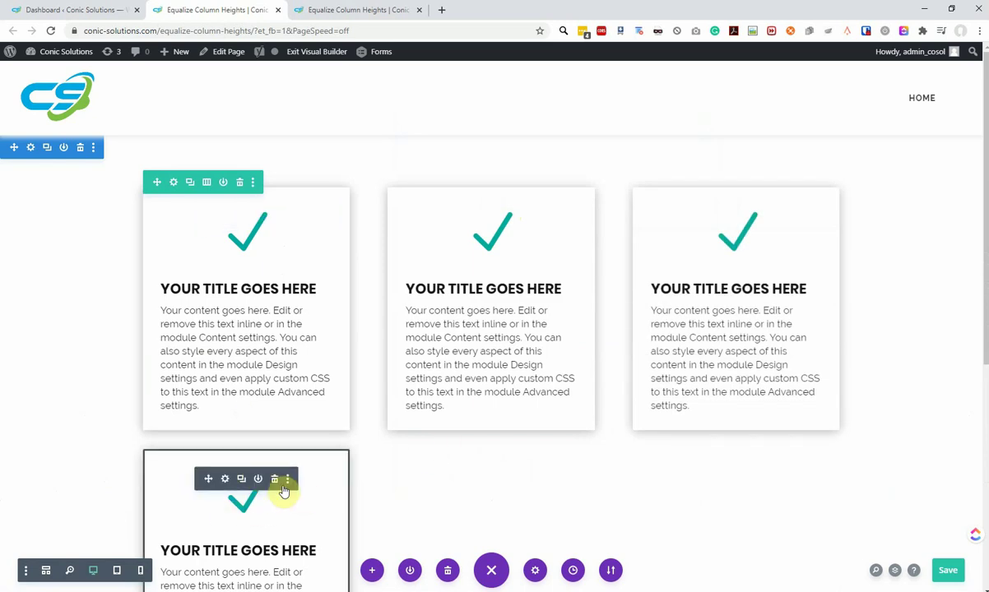
pyautogui.click(277, 480)
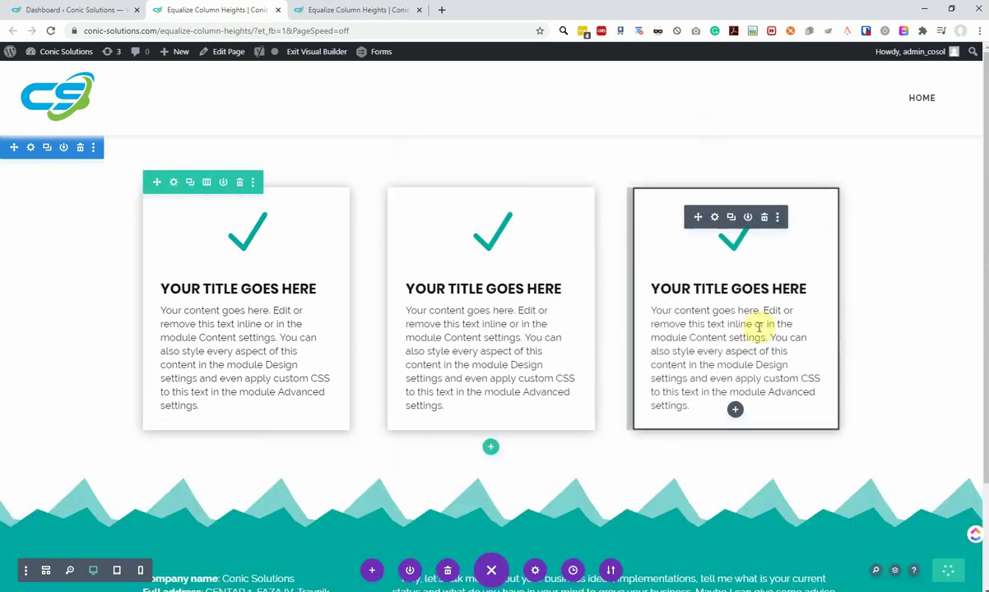
pyautogui.moveTo(735, 308)
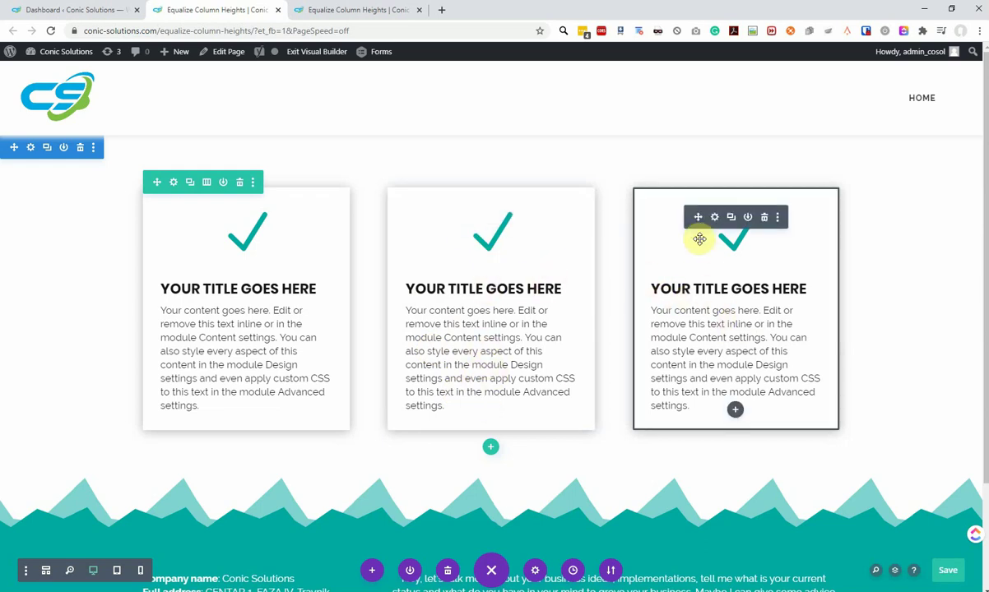
pyautogui.click(354, 11)
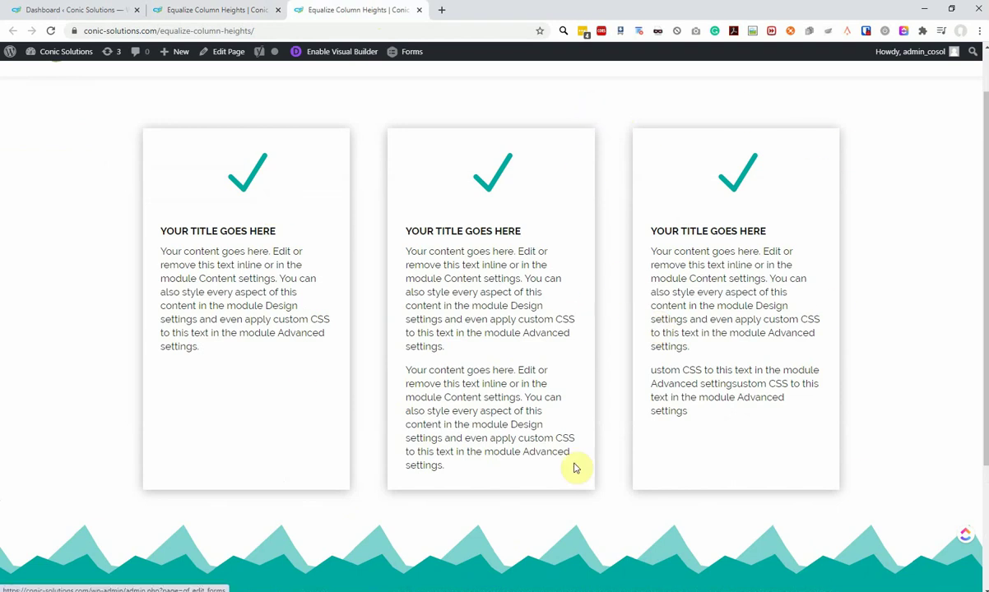
pyautogui.click(191, 8)
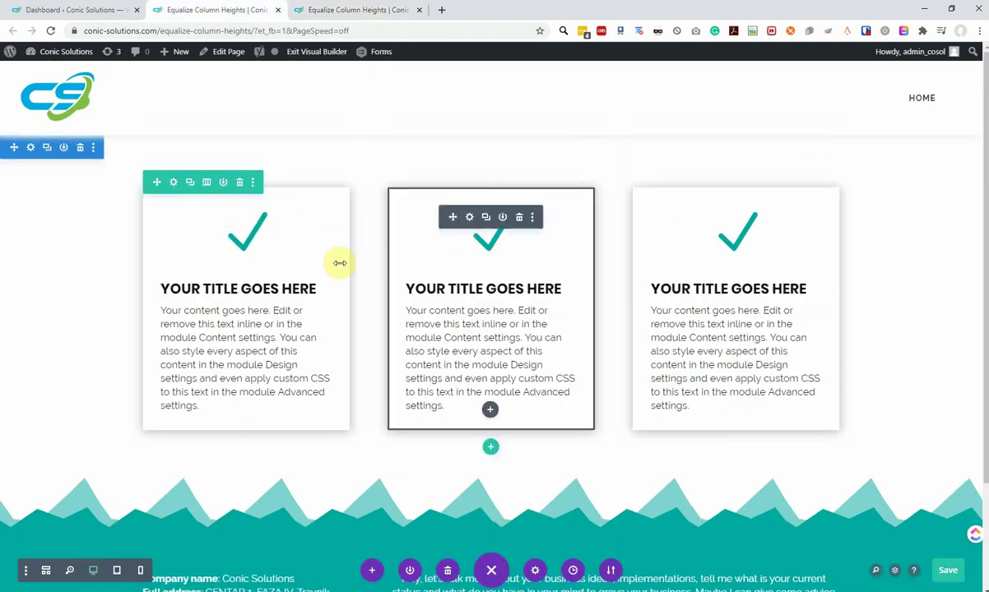
pyautogui.moveTo(245, 308)
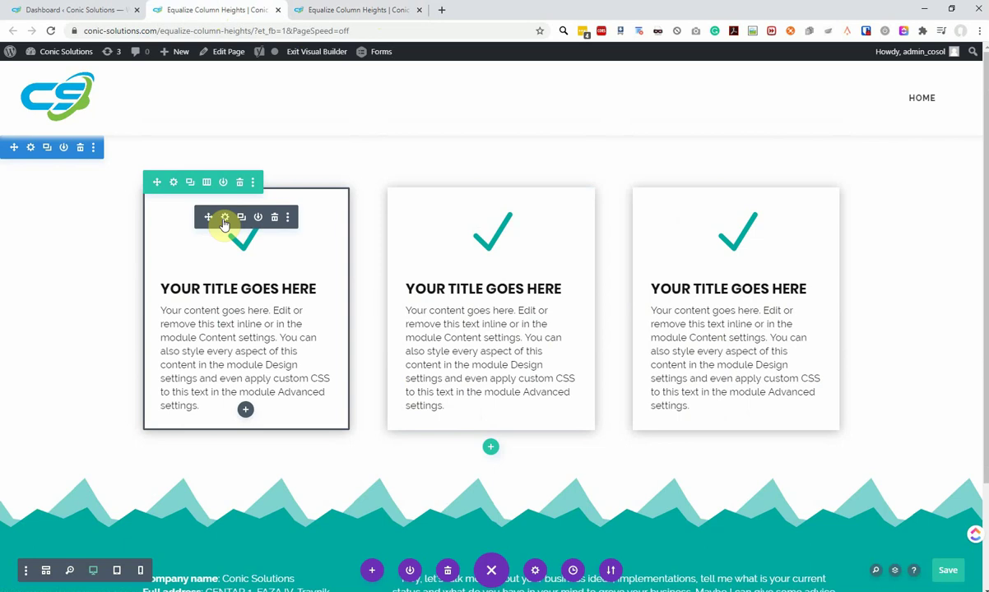
# Step: Lengthen the left card's body text by pasting a copied part of it at the end
pyautogui.click(224, 217)
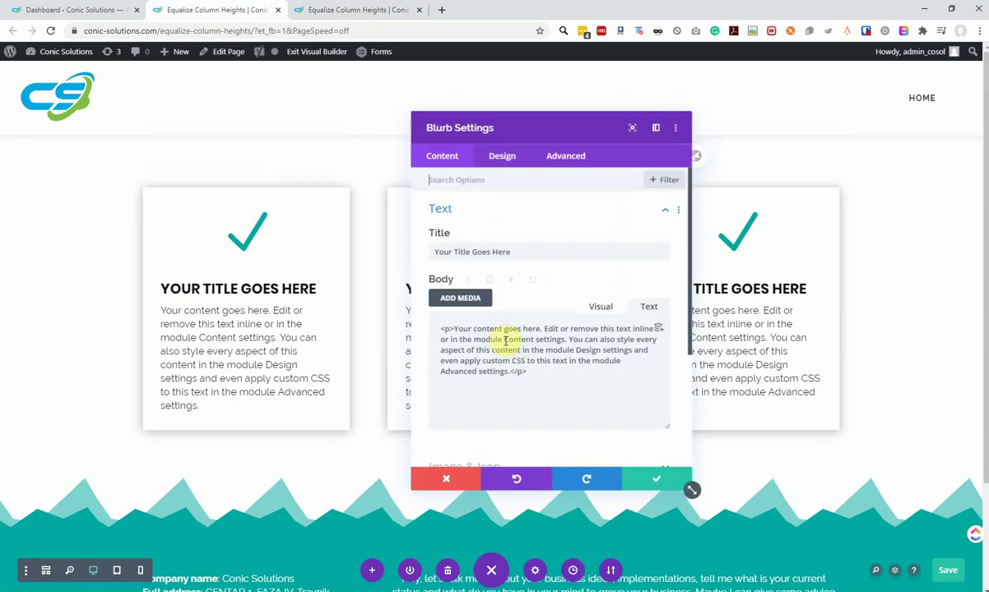
pyautogui.moveTo(508, 372); pyautogui.dragTo(575, 352)
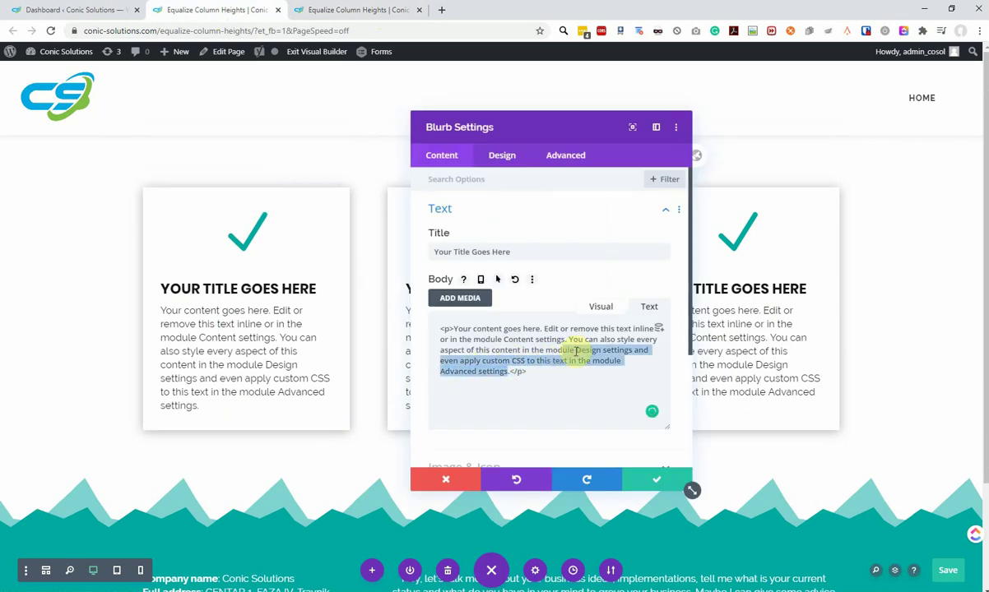
pyautogui.hotkey('ctrl', 'c')
pyautogui.press('Right')
pyautogui.hotkey('ctrl', 'v')
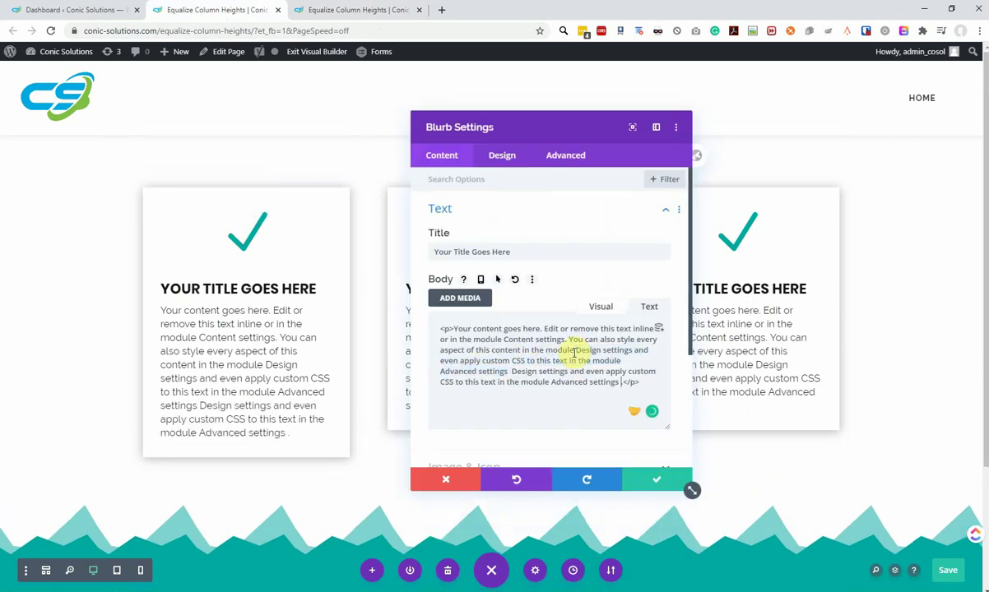
pyautogui.click(655, 479)
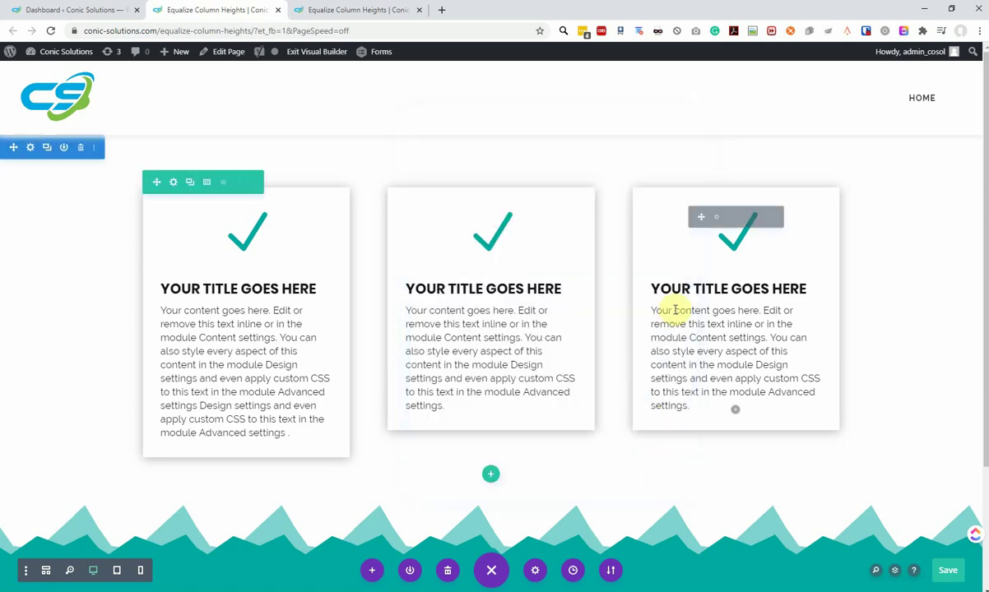
# Step: Lengthen the right card's body text by pasting its last sentence twice
pyautogui.click(713, 219)
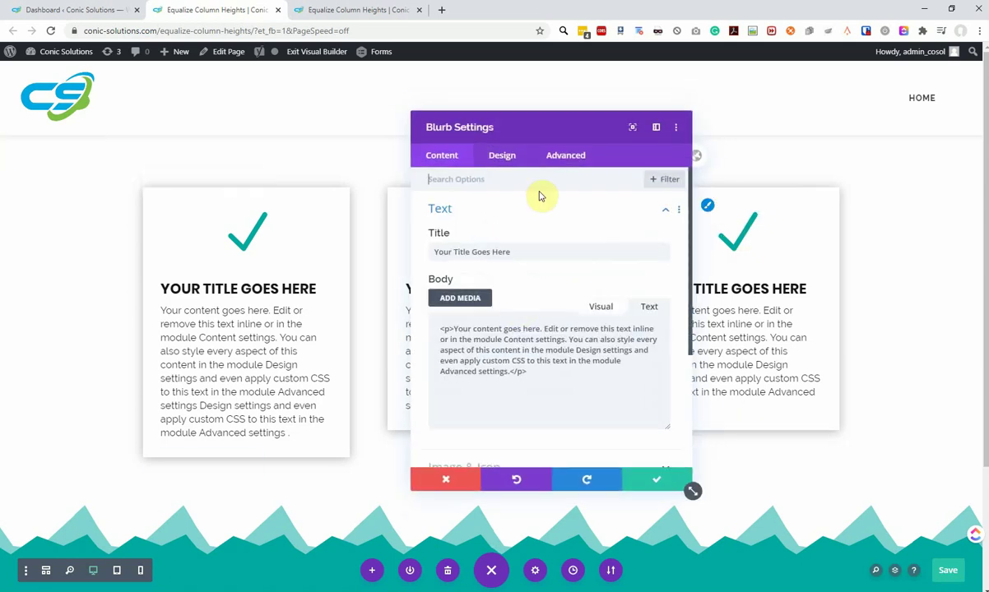
pyautogui.moveTo(511, 368); pyautogui.dragTo(477, 362)
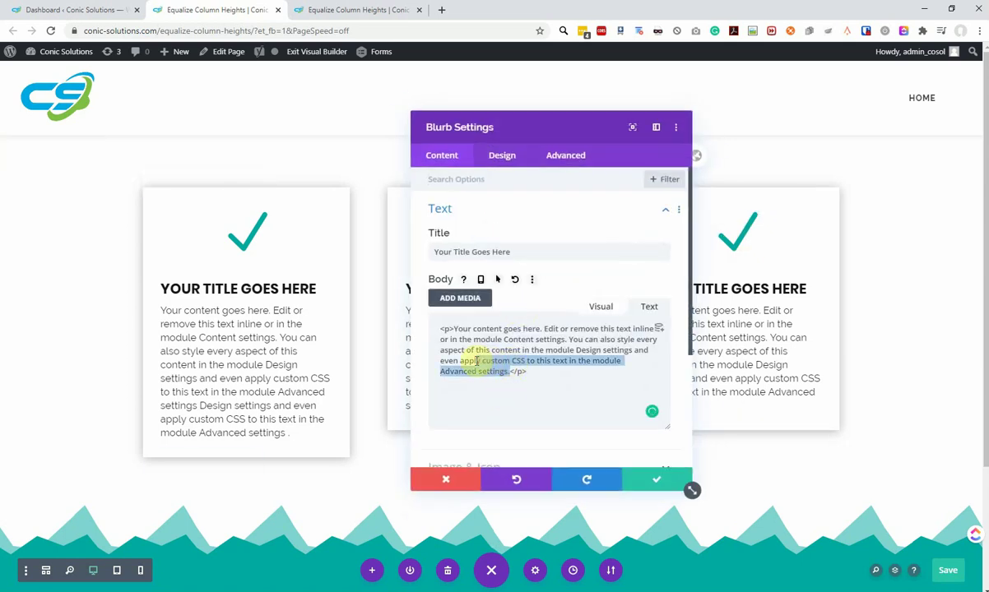
pyautogui.hotkey('ctrl', 'c')
pyautogui.hotkey('ctrl', 'v')
pyautogui.hotkey('ctrl', 'v')
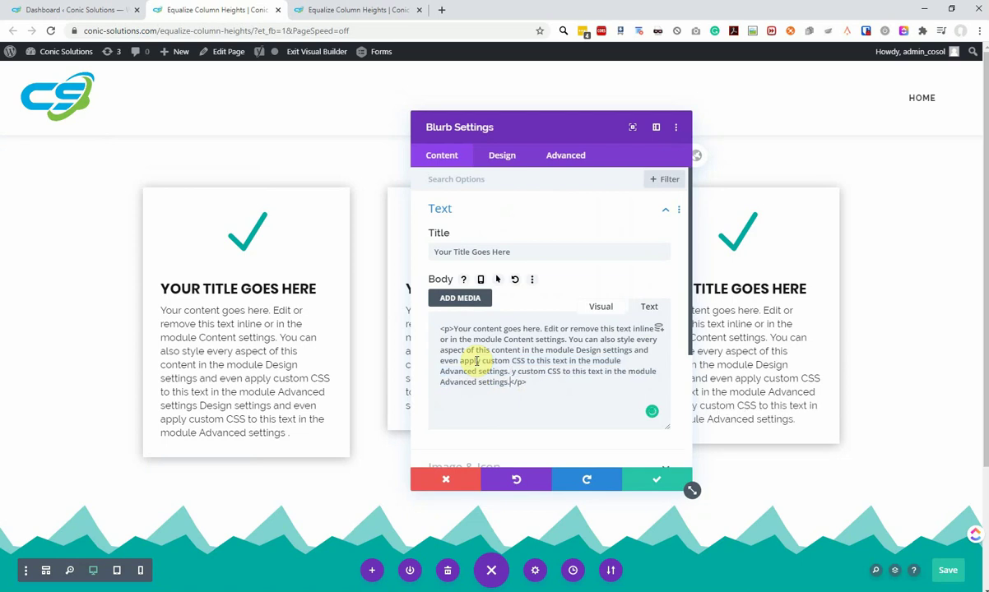
pyautogui.hotkey('ctrl', 'v')
pyautogui.hotkey('ctrl', 'v')
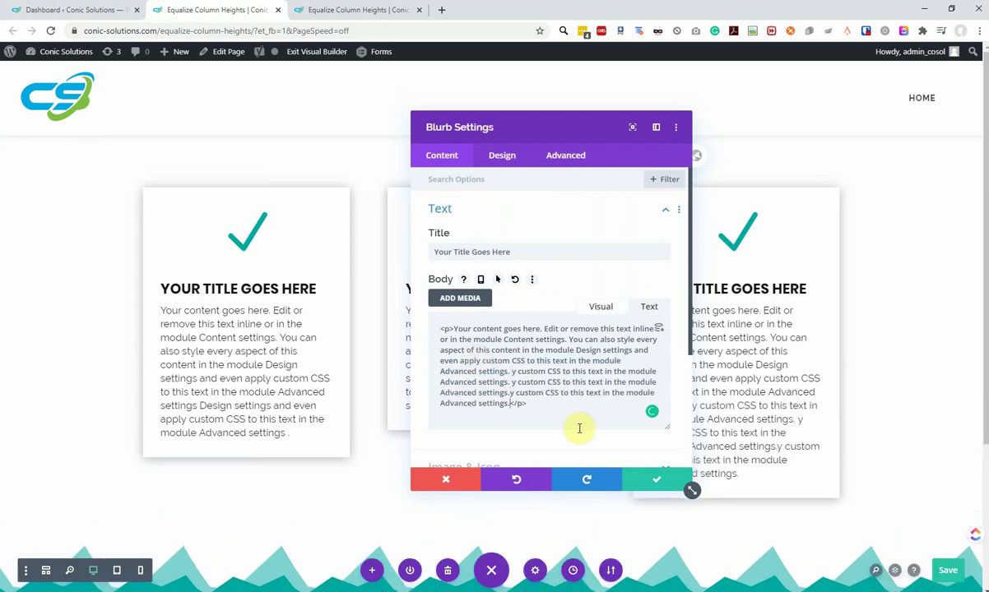
pyautogui.click(641, 480)
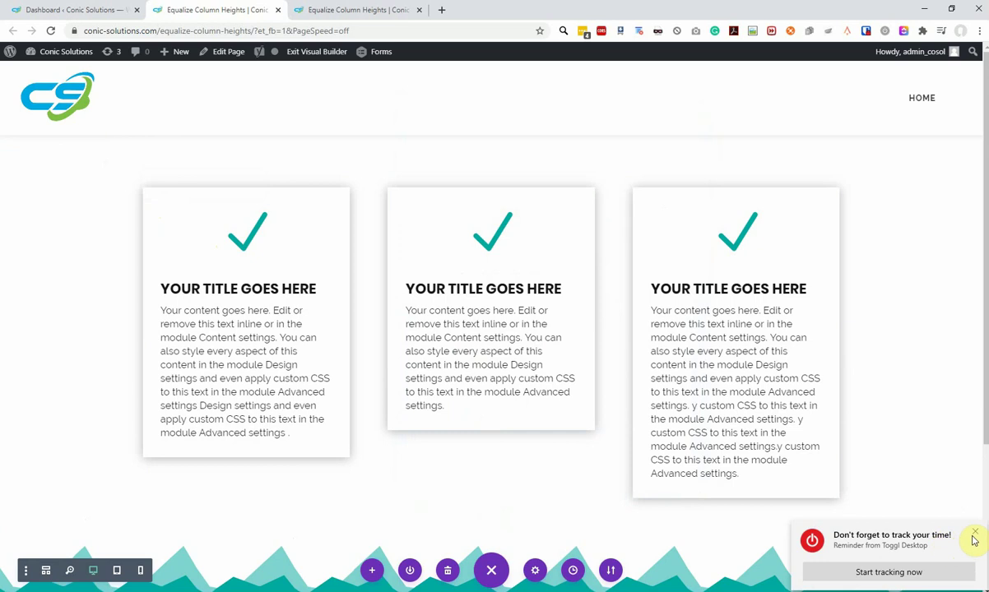
# Step: Dismiss the time-tracking reminder and set Equalize Column Heights to YES in the row's Design > Sizing
pyautogui.click(975, 532)
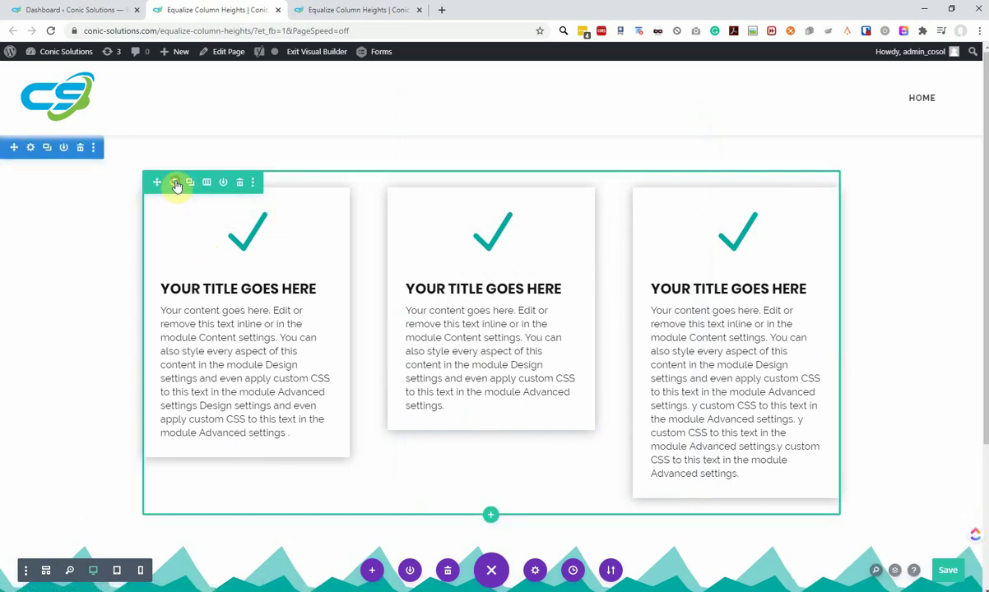
pyautogui.click(173, 181)
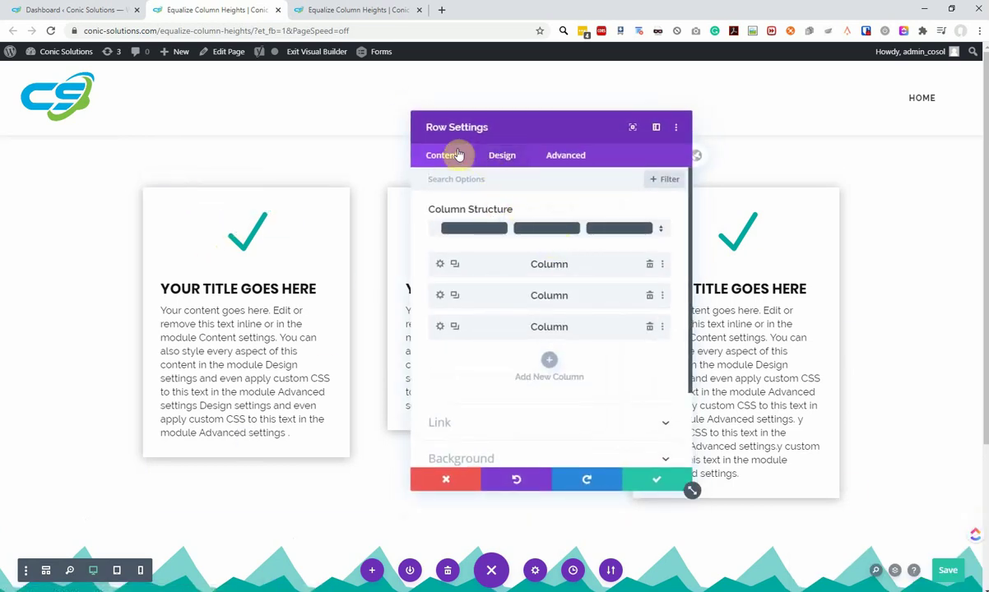
pyautogui.click(504, 156)
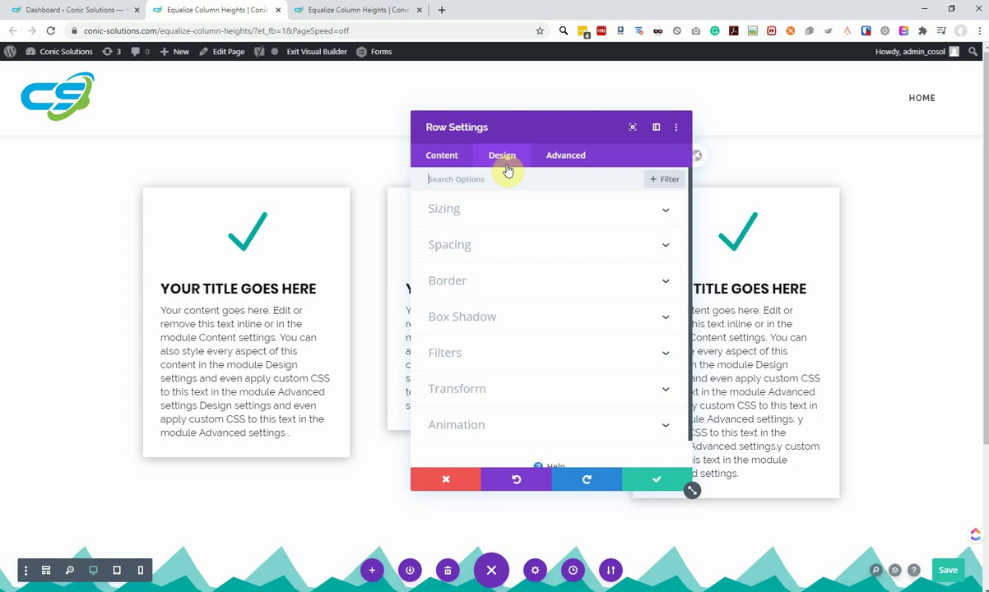
pyautogui.click(443, 210)
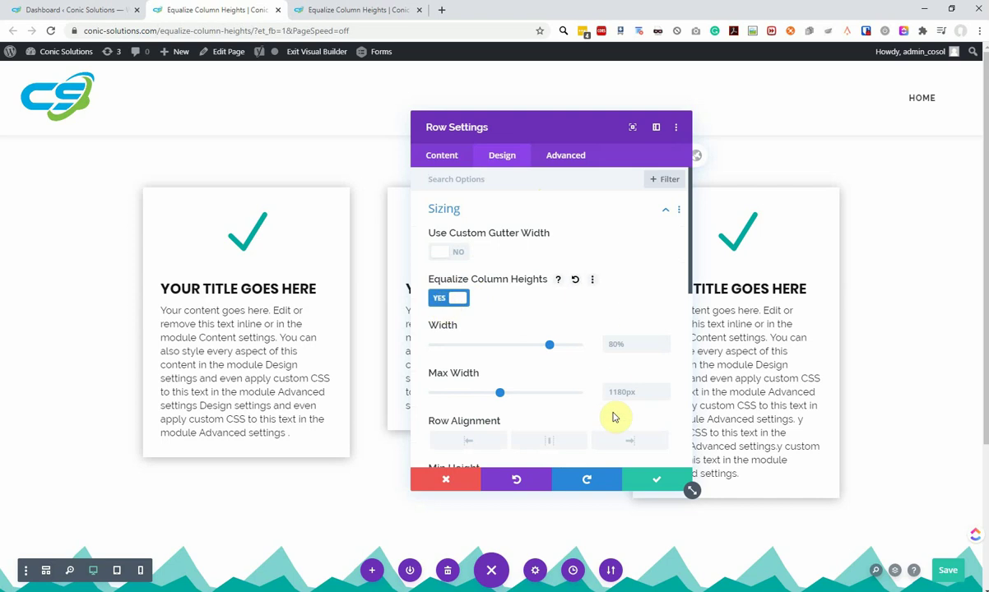
pyautogui.click(658, 484)
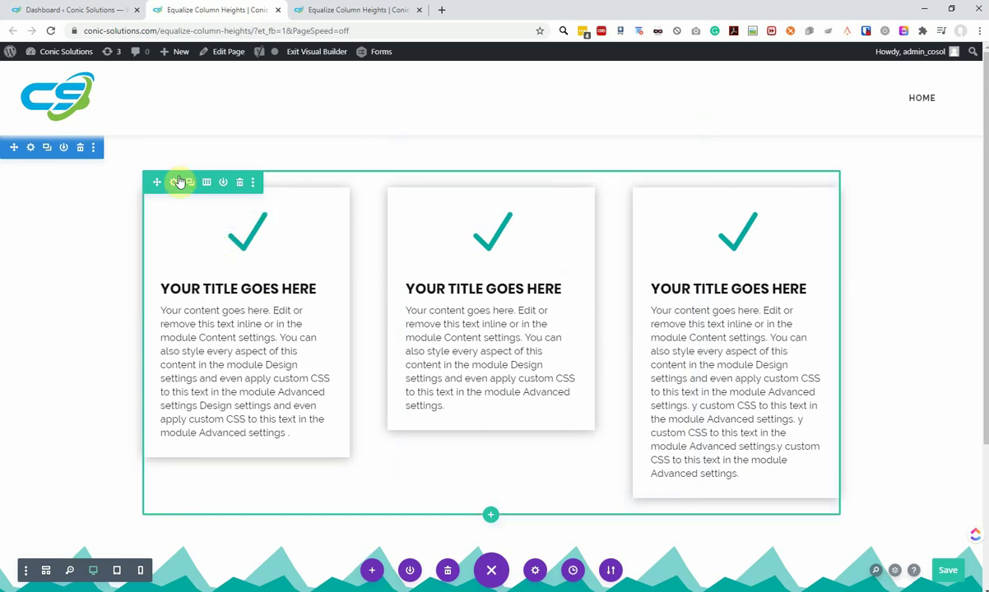
# Step: Add height: 100%; to the left blurb's Main Element custom CSS and save
pyautogui.click(225, 219)
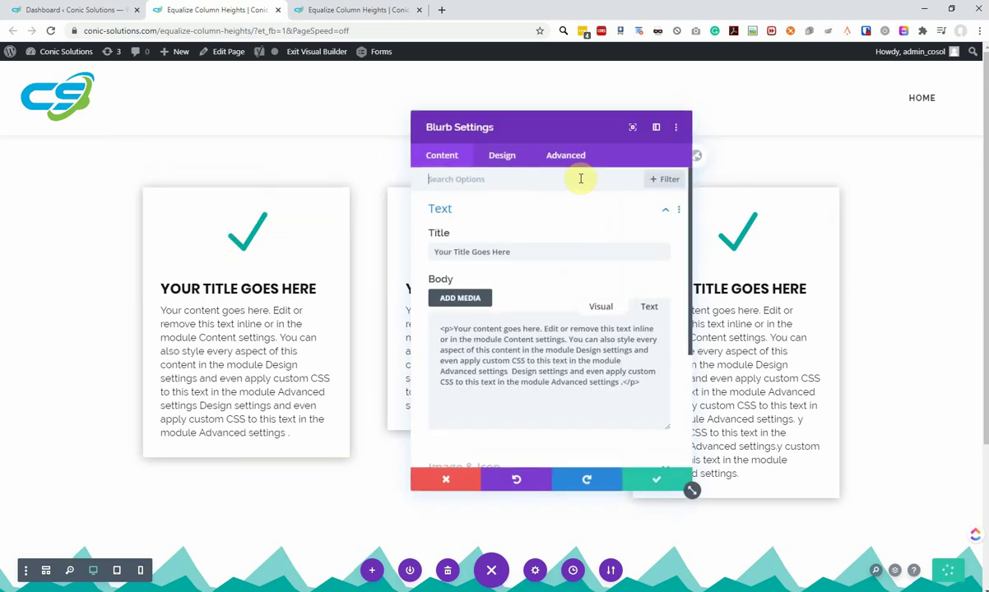
pyautogui.click(566, 159)
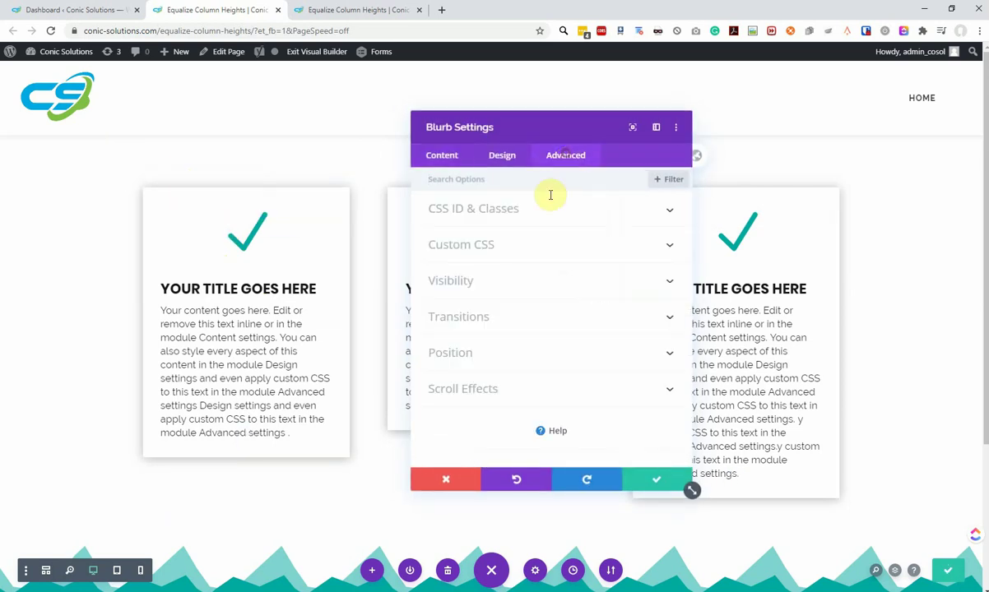
pyautogui.click(480, 245)
pyautogui.click(509, 333)
pyautogui.write('height: 100')
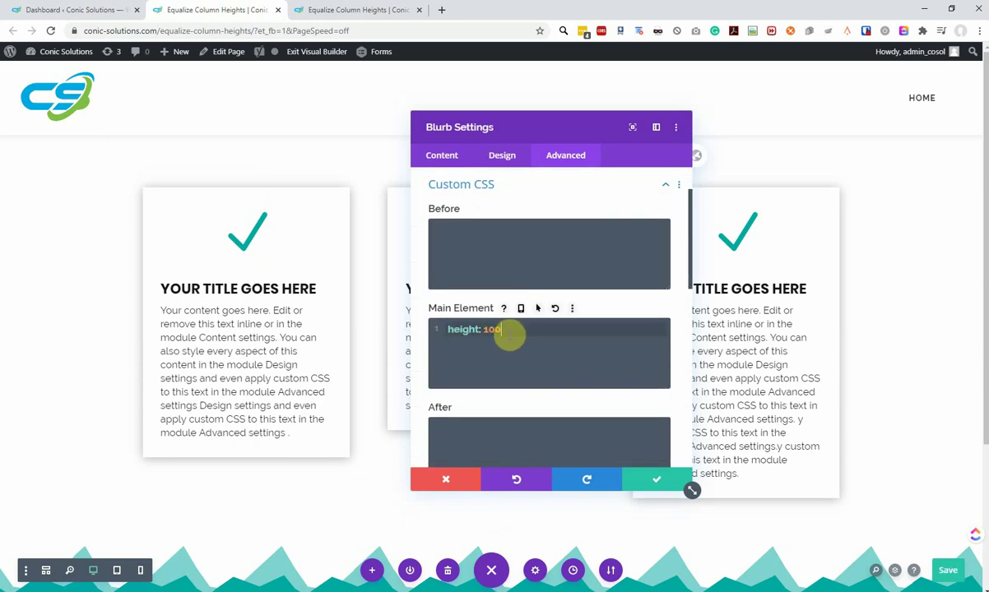
pyautogui.write('%;')
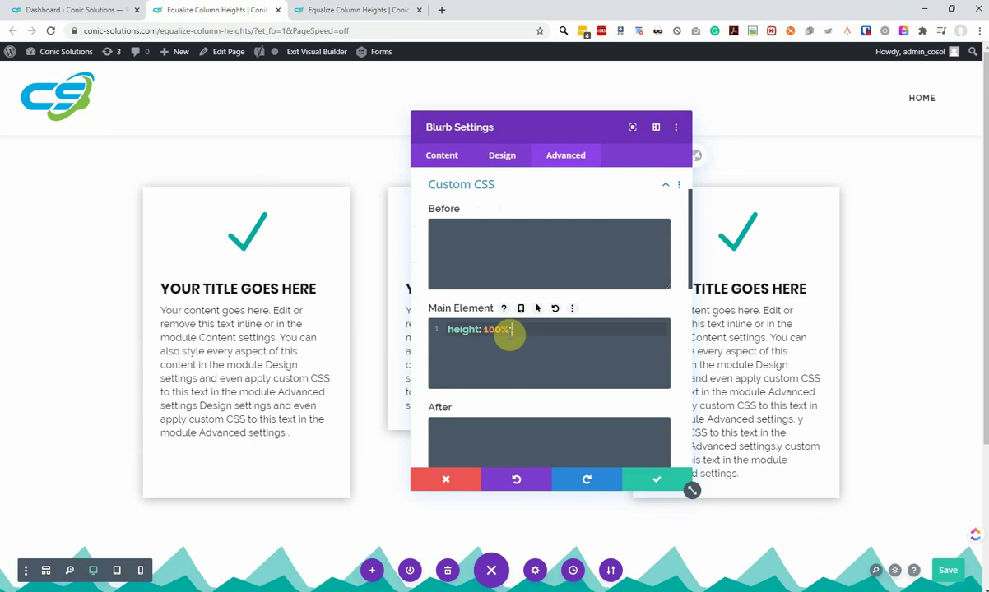
pyautogui.click(657, 480)
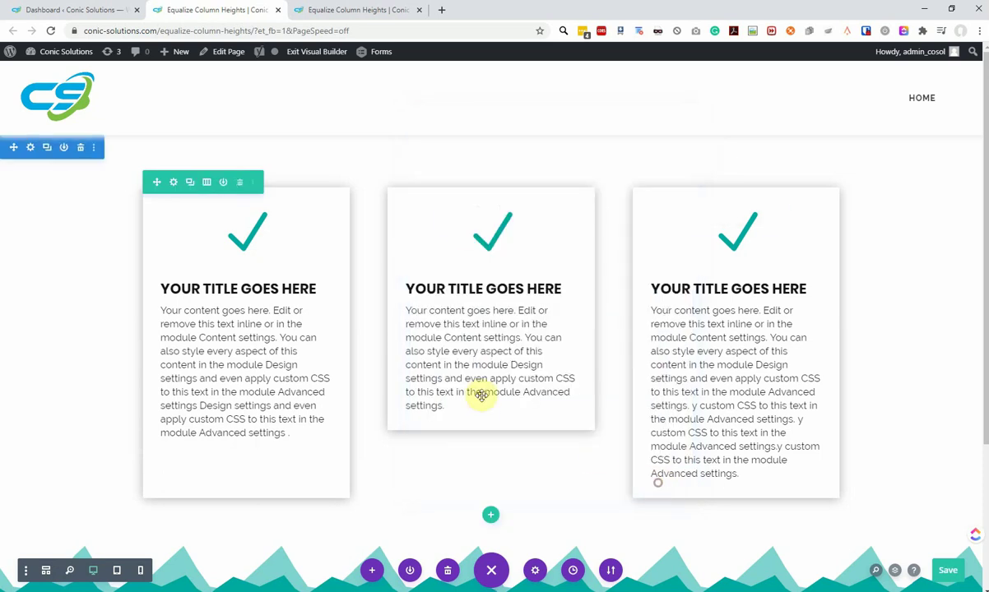
# Step: Paste height: 100%; into the middle blurb's Main Element custom CSS and save
pyautogui.moveTo(490, 308)
pyautogui.click(470, 214)
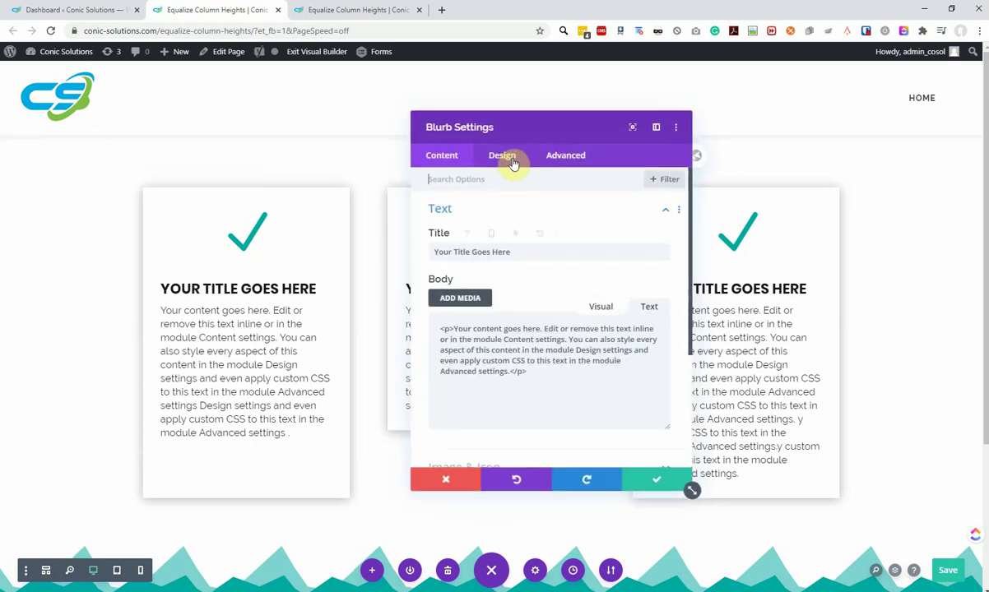
pyautogui.click(564, 157)
pyautogui.click(489, 247)
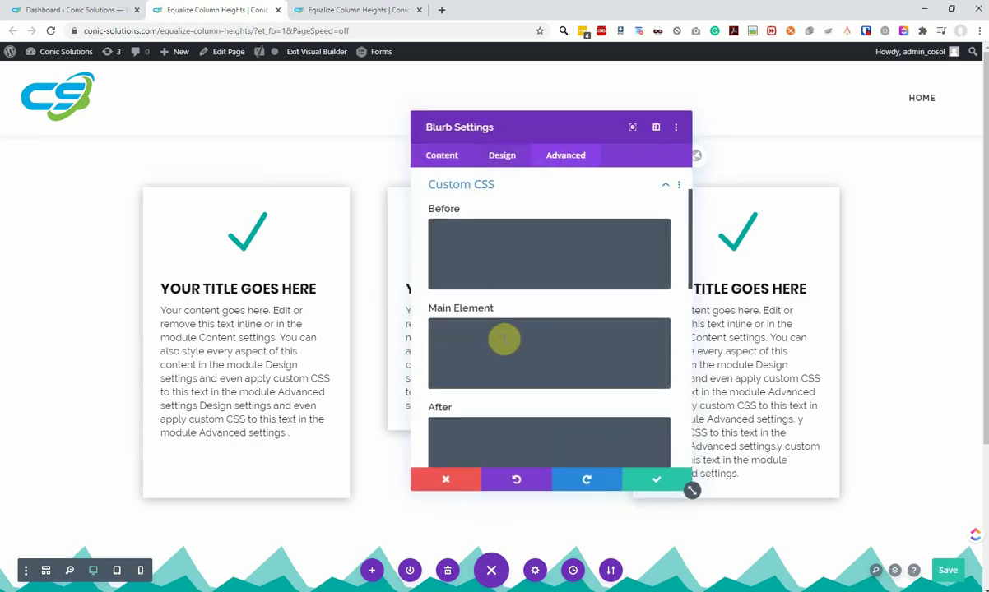
pyautogui.click(503, 339)
pyautogui.hotkey('ctrl', 'v')
pyautogui.click(655, 478)
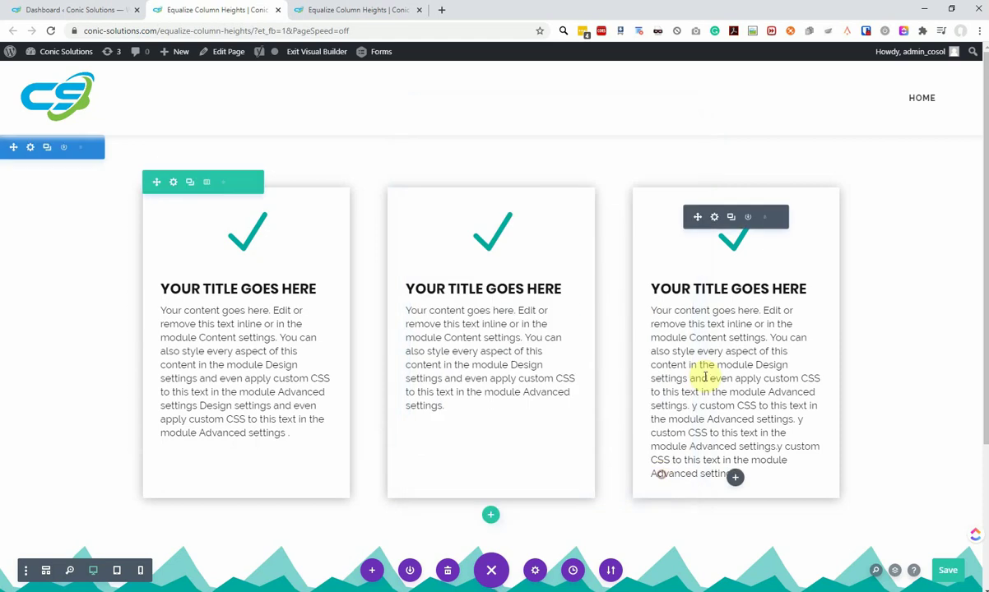
# Step: Paste height: 100%; into the right blurb's Main Element custom CSS and save
pyautogui.click(714, 217)
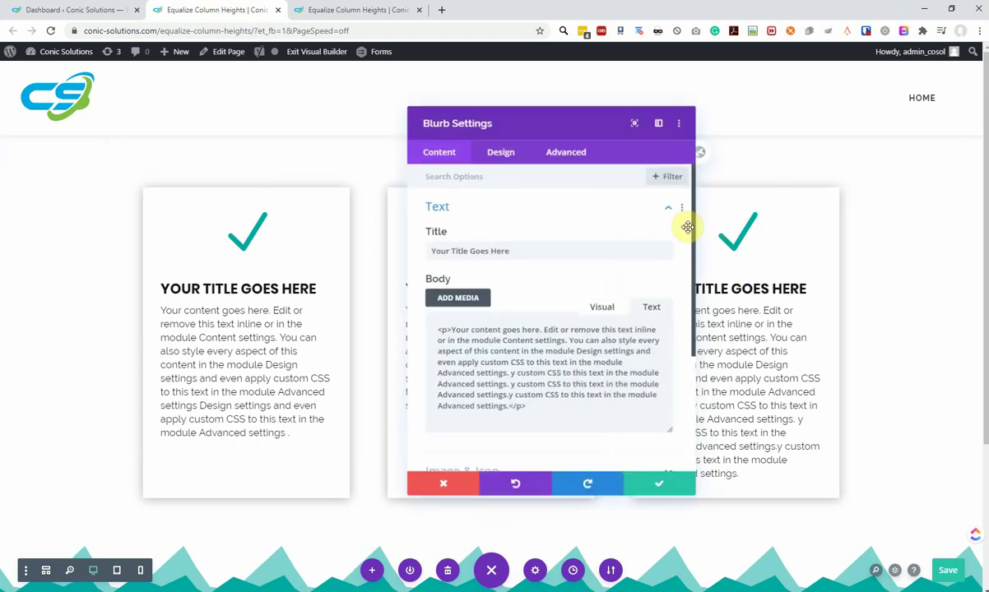
pyautogui.click(564, 164)
pyautogui.click(536, 244)
pyautogui.click(541, 360)
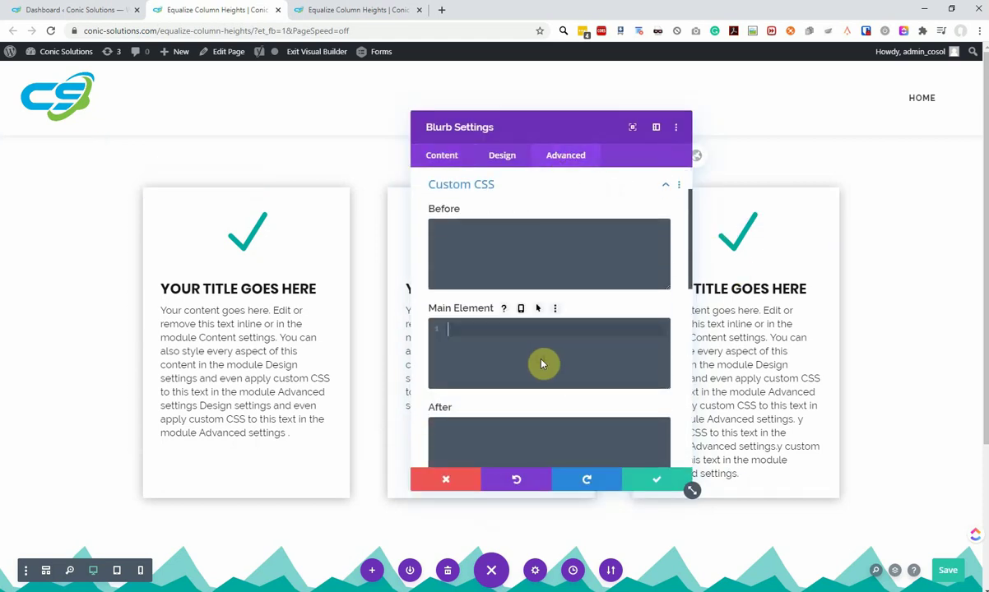
pyautogui.hotkey('ctrl', 'v')
pyautogui.click(654, 479)
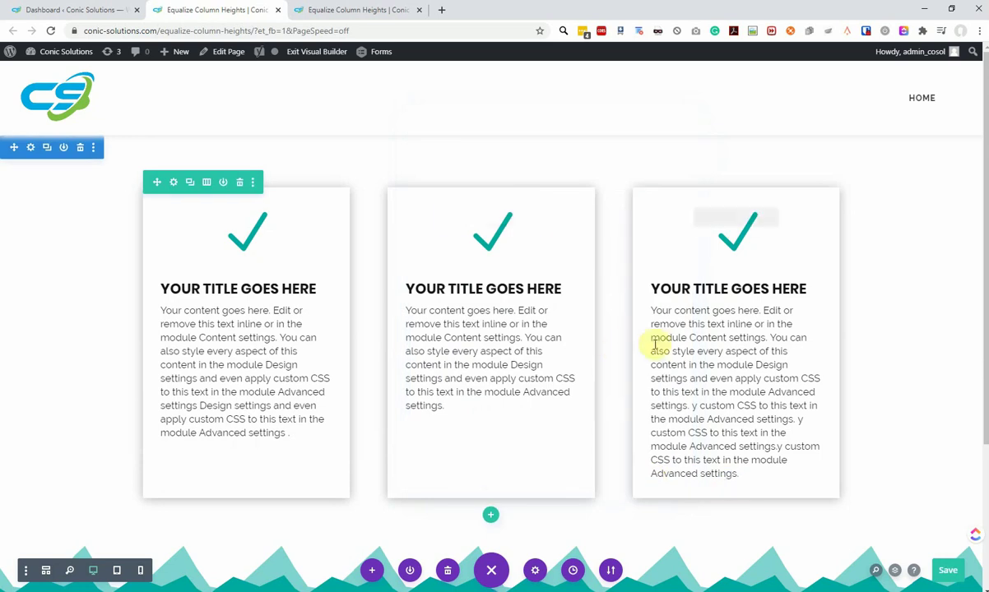